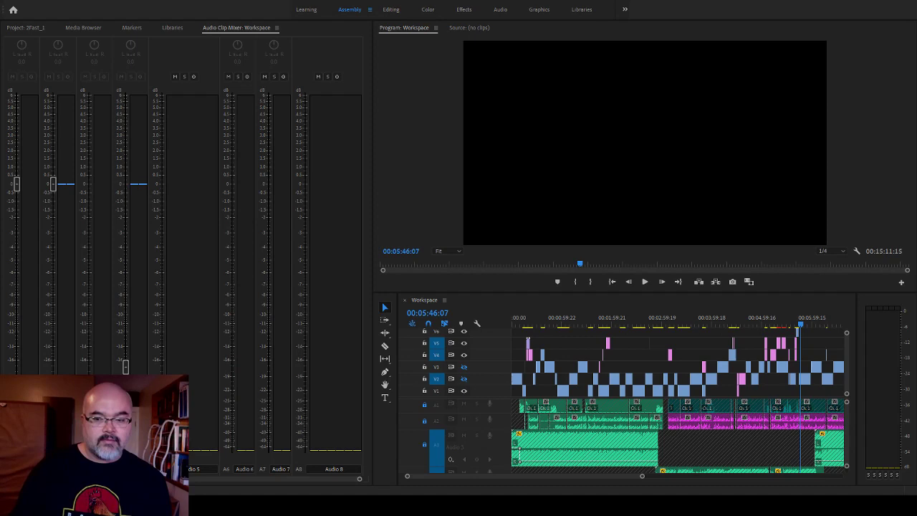
# Play the sequence from 00:05:46 to 00:05:58:11, then park the playhead at 00:05:51:10.
pyautogui.click(439, 226)
pyautogui.press('space')
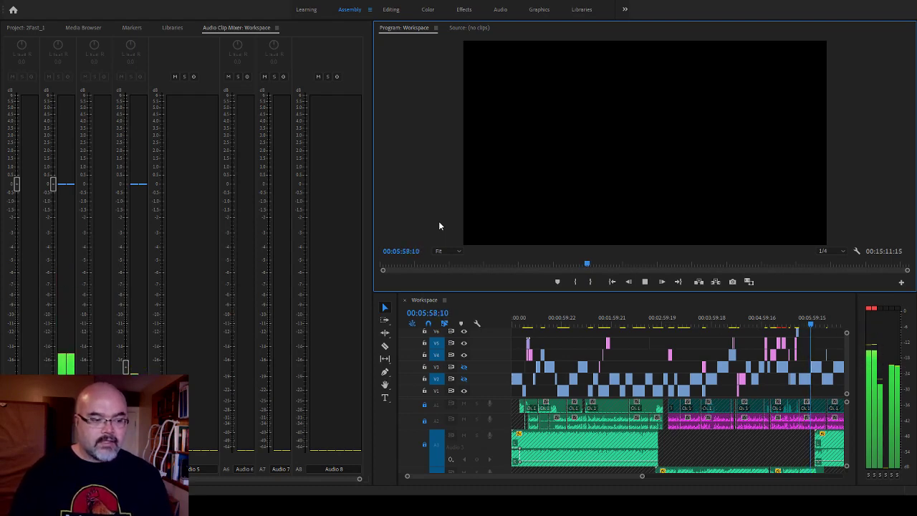
pyautogui.press('space')
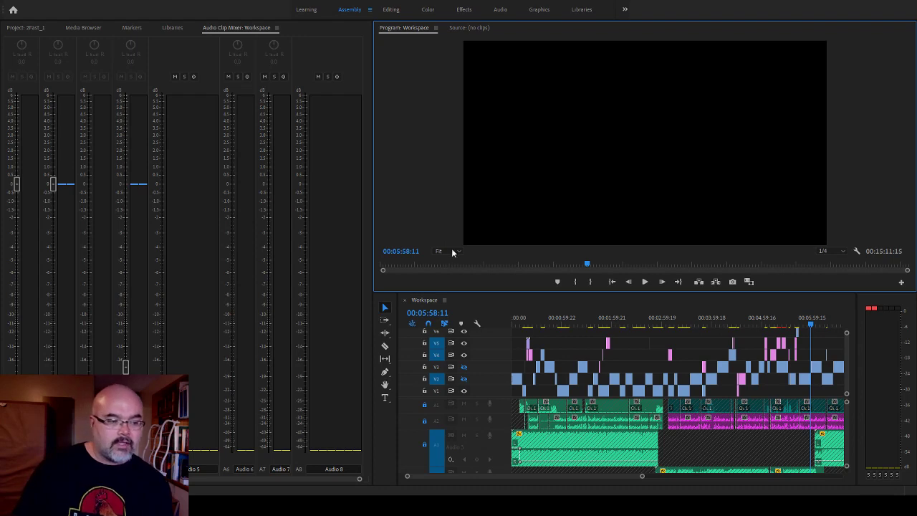
pyautogui.click(804, 323)
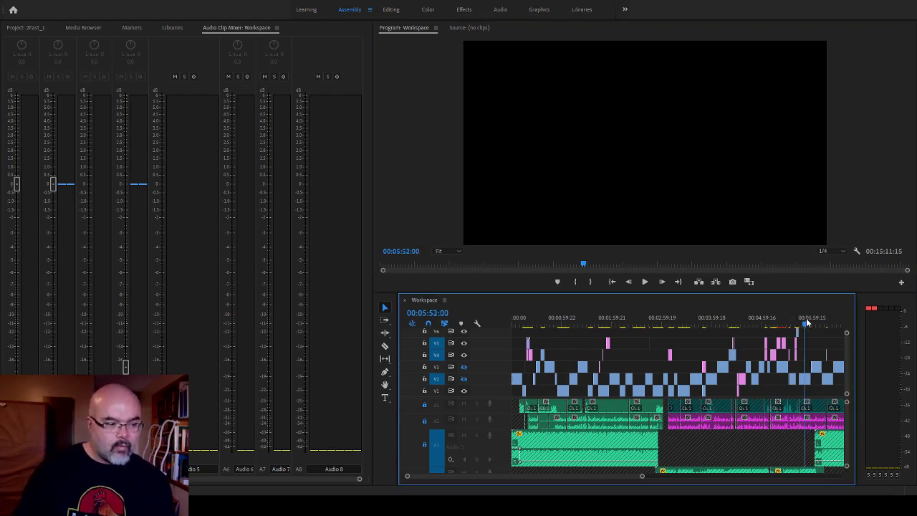
# Turn V2 track output back on and play from 00:05:51:10 to 00:05:59:21.
pyautogui.click(465, 381)
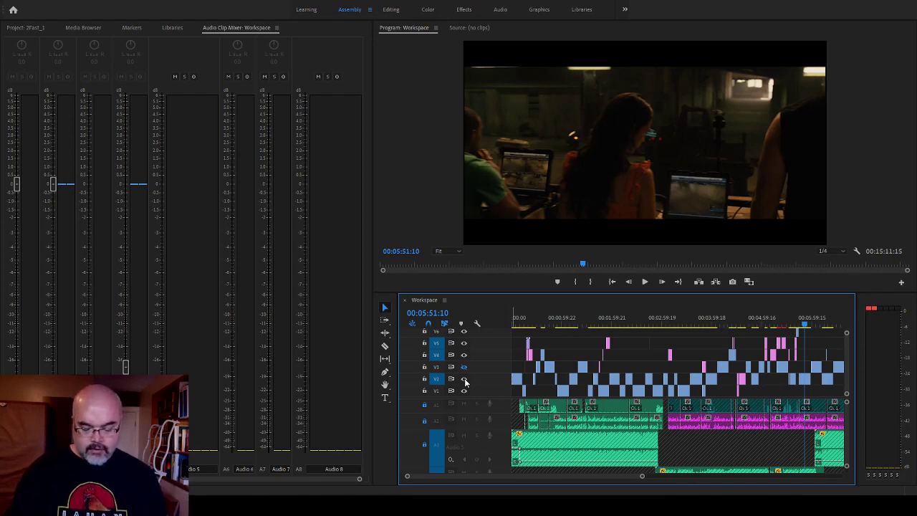
pyautogui.press('space')
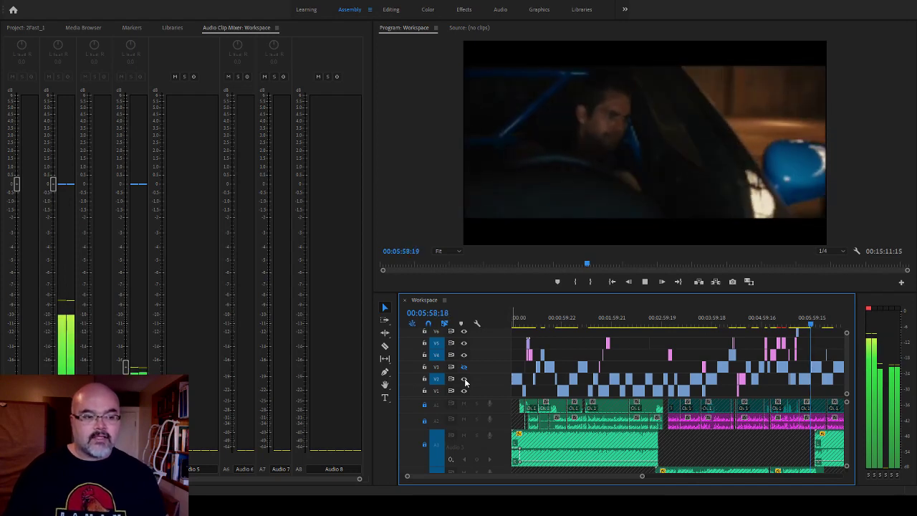
pyautogui.press('space')
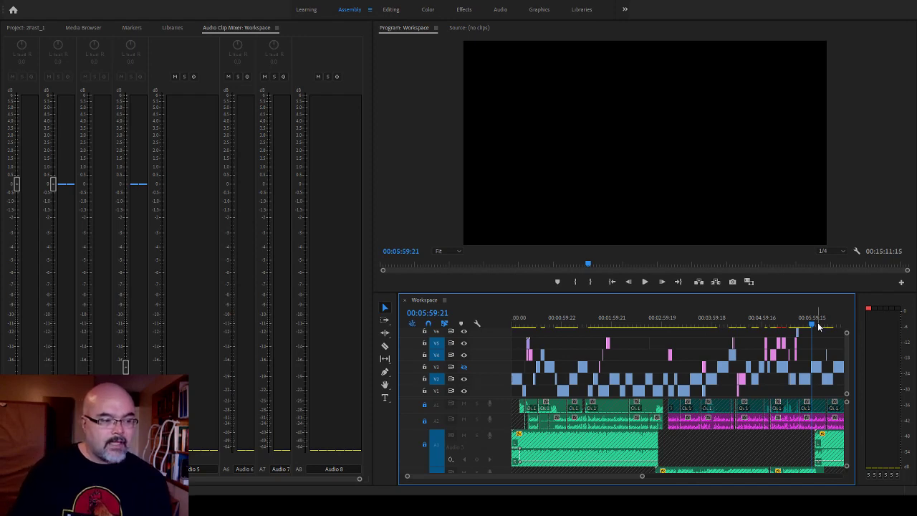
# Scrub the playhead back to 00:05:48:00 on the car drifting through the tunnel.
pyautogui.moveTo(811, 326); pyautogui.dragTo(801, 321)
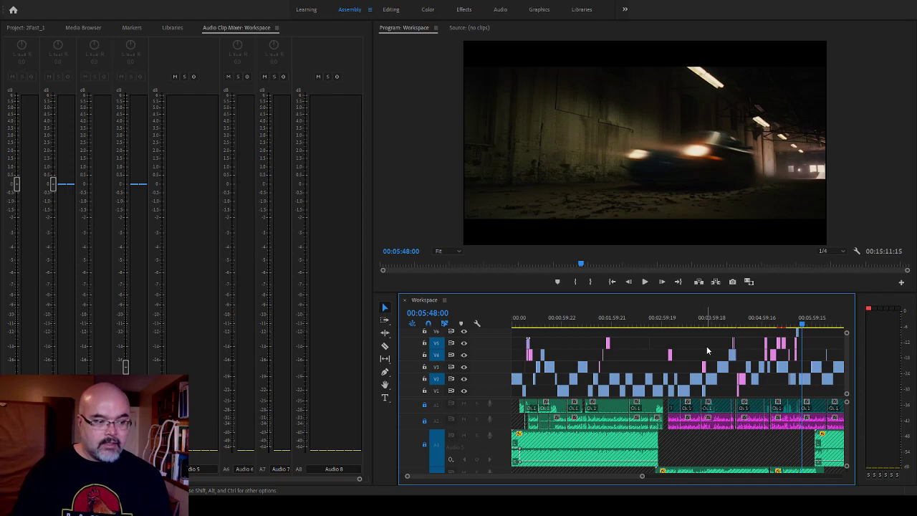
# Play from about 00:05:58 into the suburban house shot, then park the playhead at 00:05:49:03.
pyautogui.click(811, 323)
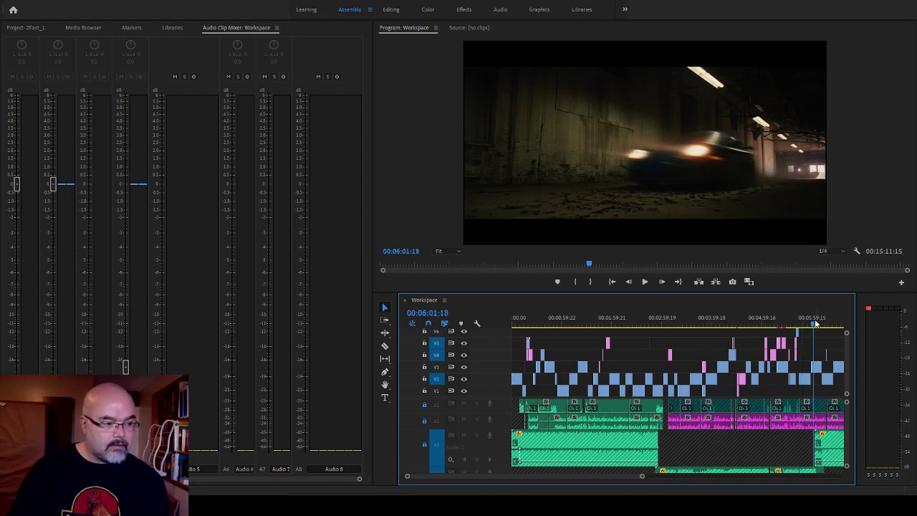
pyautogui.press('space')
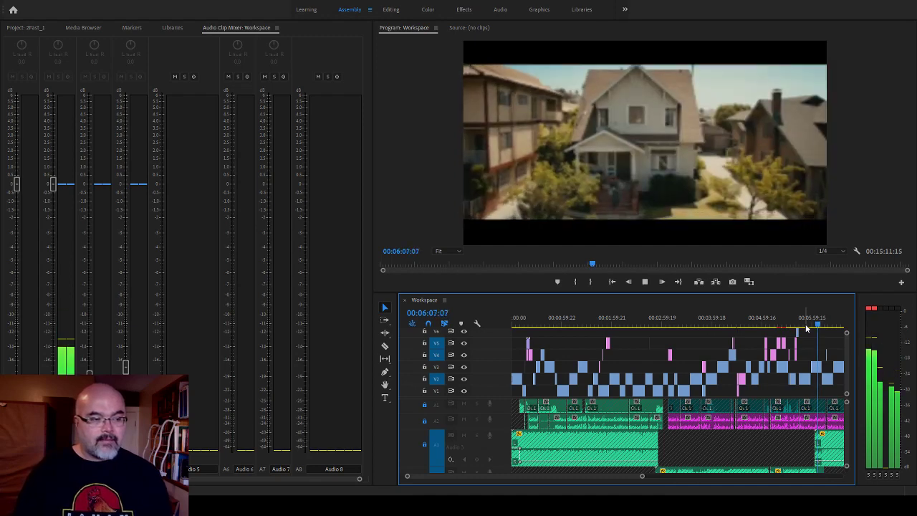
pyautogui.press('space')
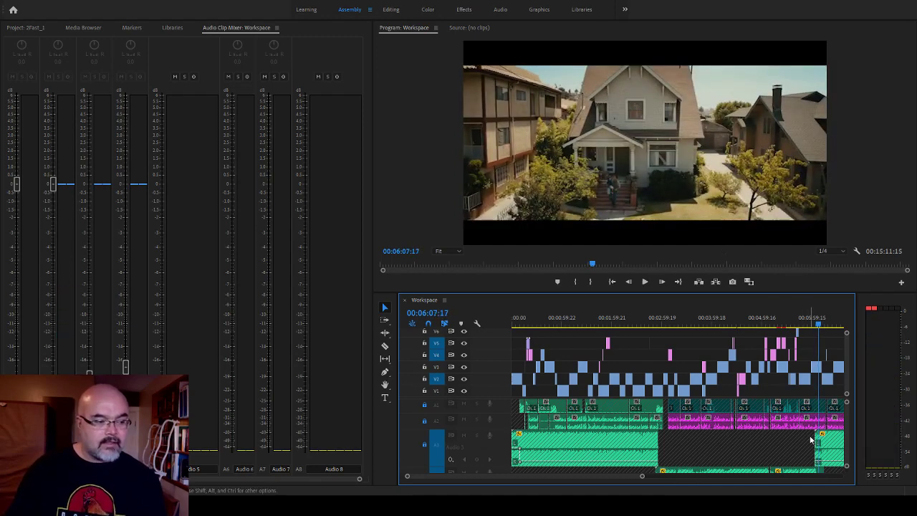
pyautogui.click(803, 324)
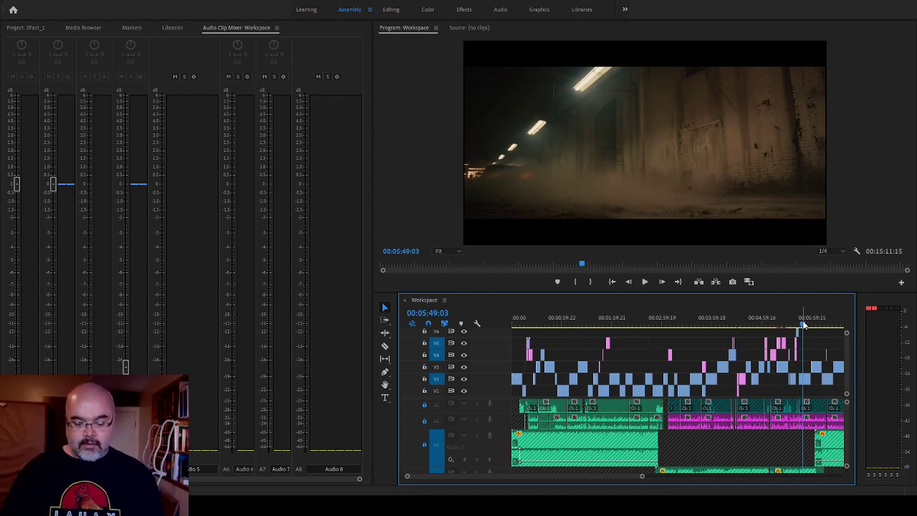
# Play from the dusty warehouse shot to the porch box shot, stopping at 00:06:06:12.
pyautogui.press('space')
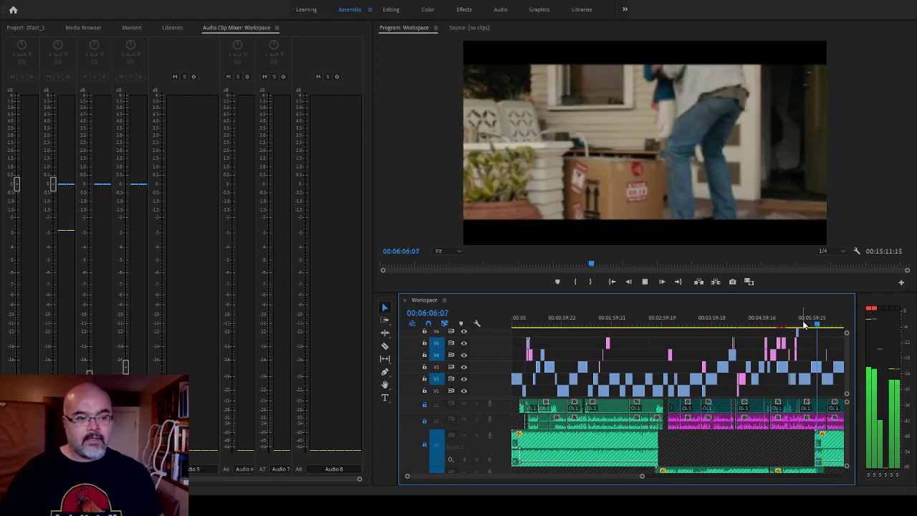
pyautogui.press('space')
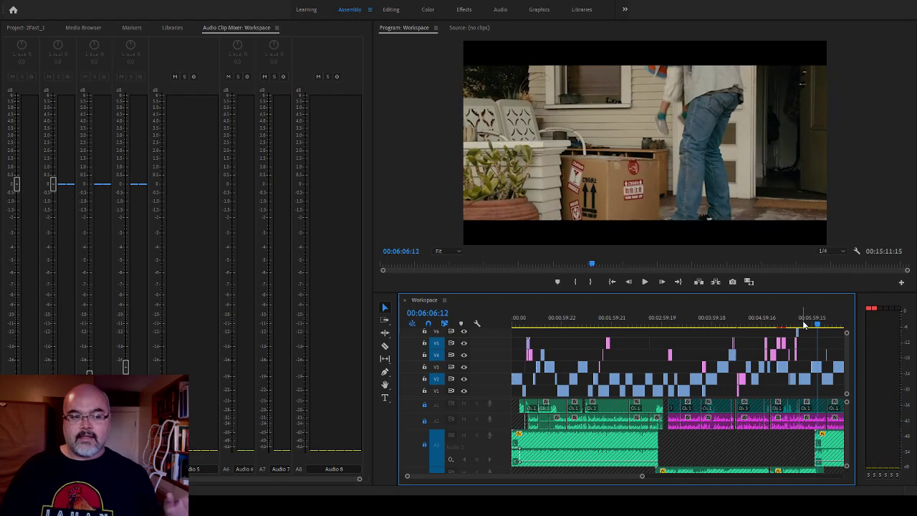